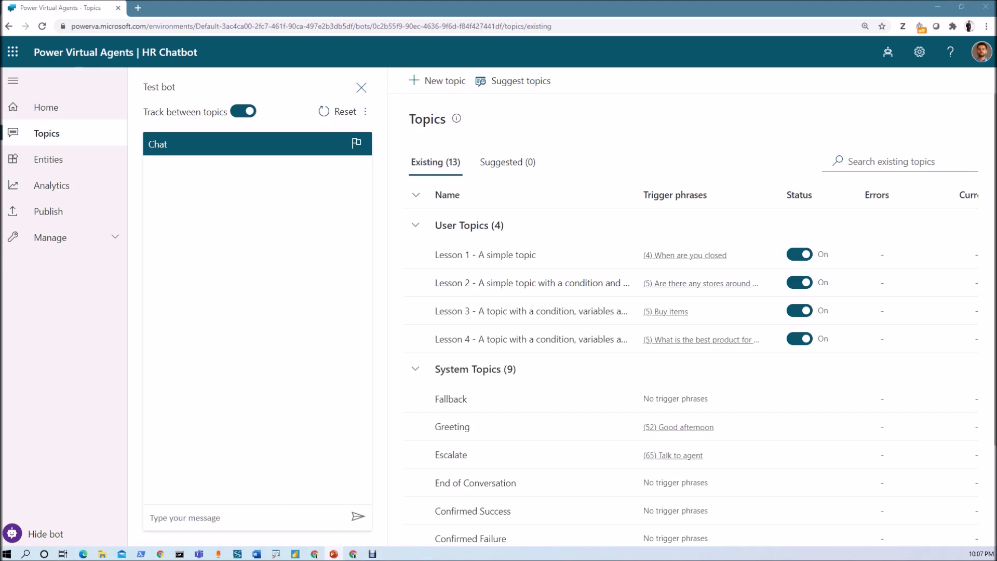
Step: Greet the test bot with 'Hi', then ask 'how many leaves can i take?'
{"action": "left_click", "coordinate": [229, 515]}
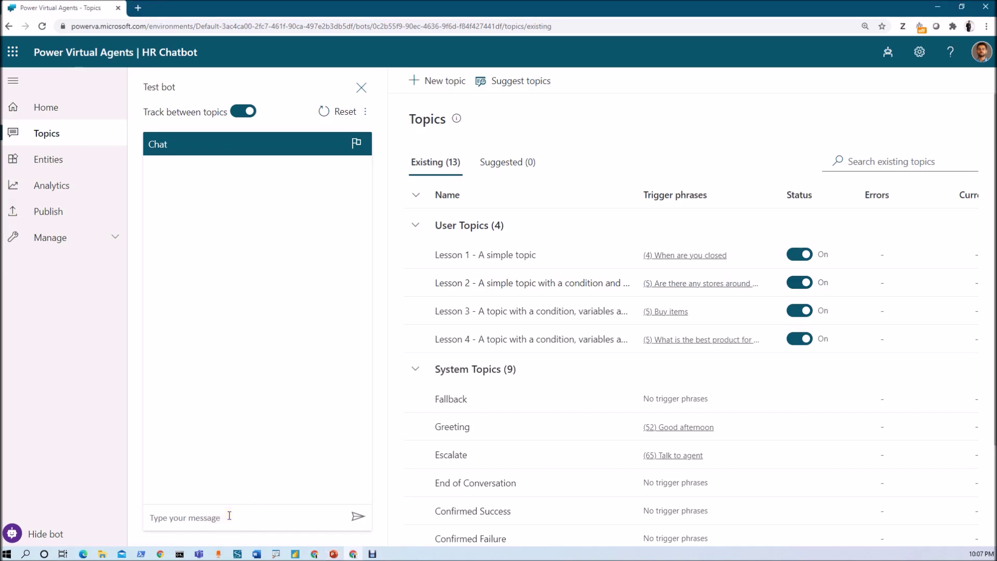
{"action": "type", "text": "Hi"}
{"action": "key", "text": "Return"}
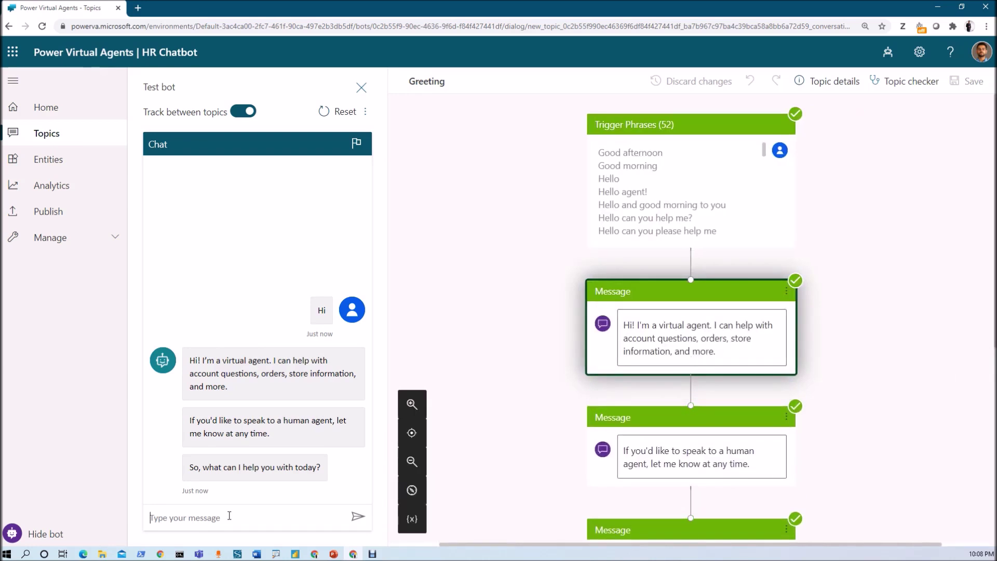
{"action": "type", "text": "how many leaves can I take?"}
{"action": "key", "text": "Return"}
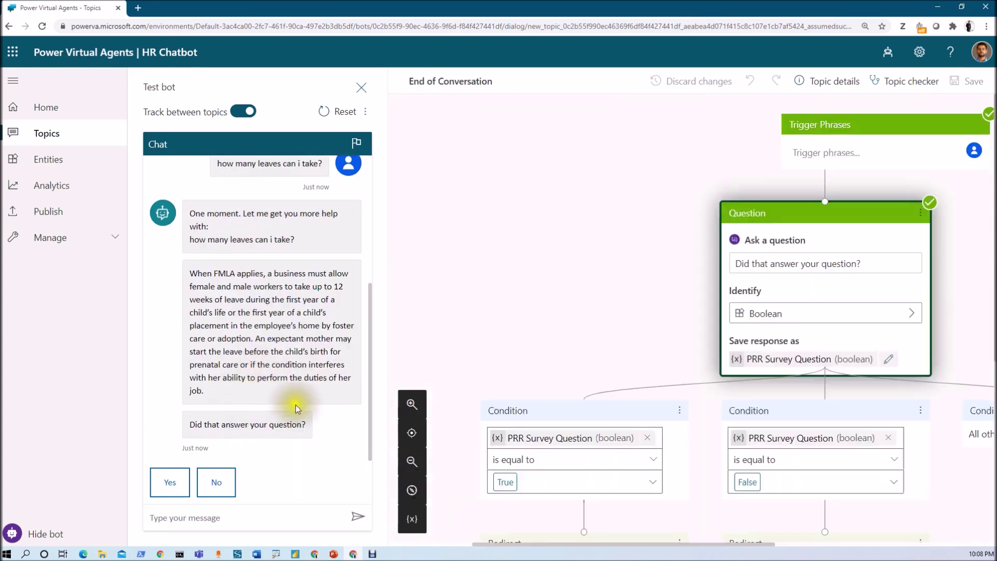
Step: Answer Yes that it helped, give a 5-star rating, and reply Yes to more help
{"action": "left_click", "coordinate": [170, 487]}
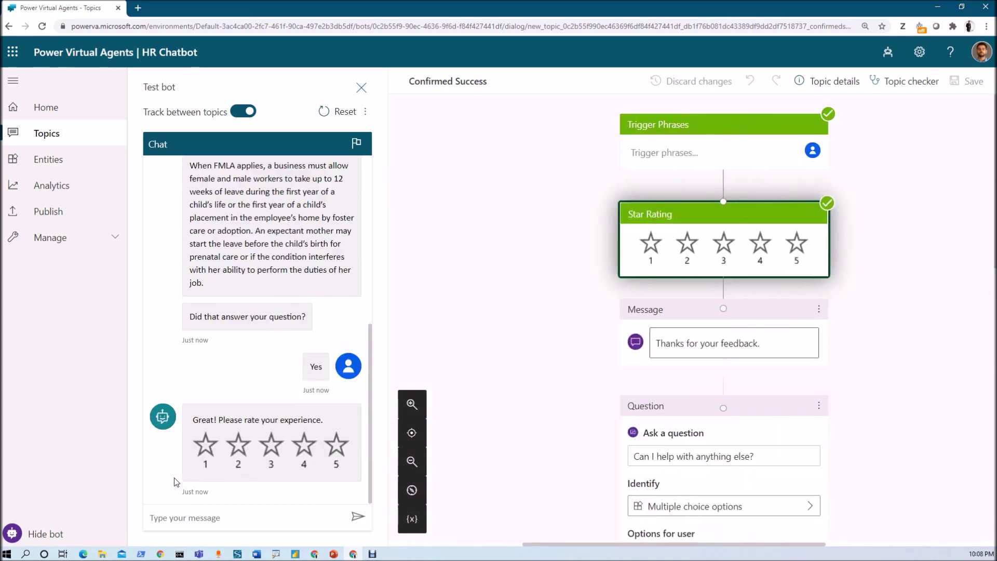
{"action": "left_click", "coordinate": [336, 445]}
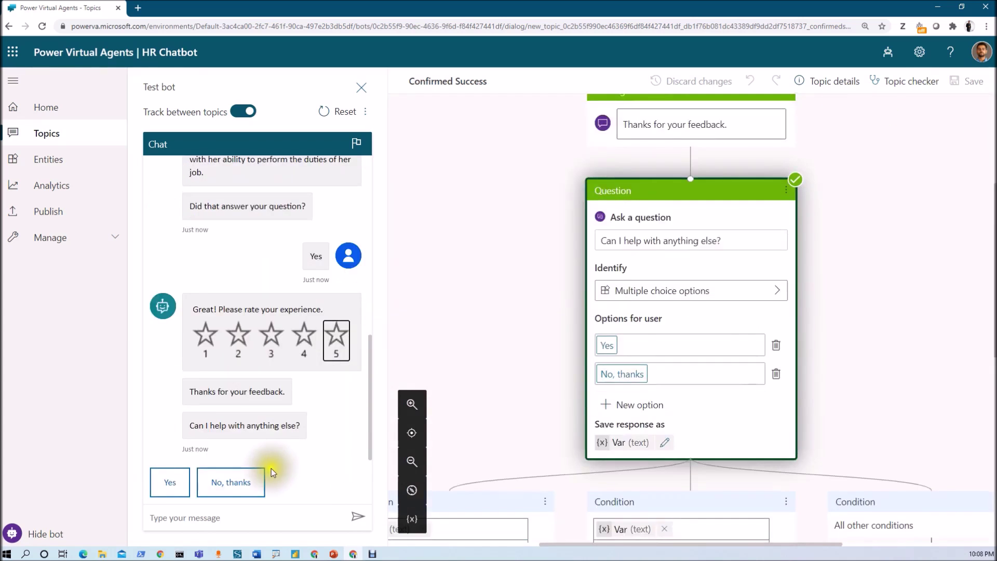
{"action": "left_click", "coordinate": [174, 486]}
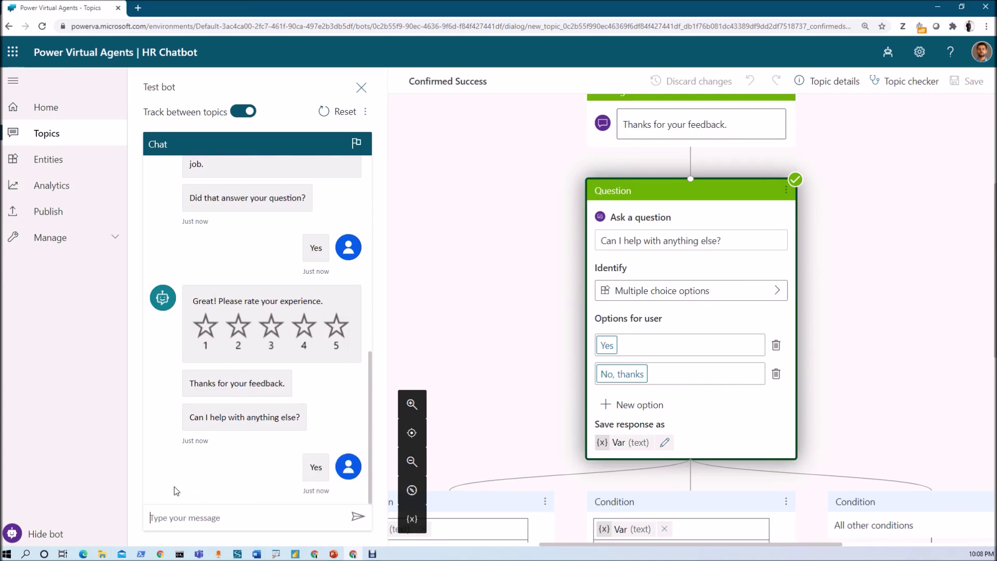
Step: Ask 'contact number for my assistant hr' and agree to add it to the knowledgebase
{"action": "left_click", "coordinate": [179, 517]}
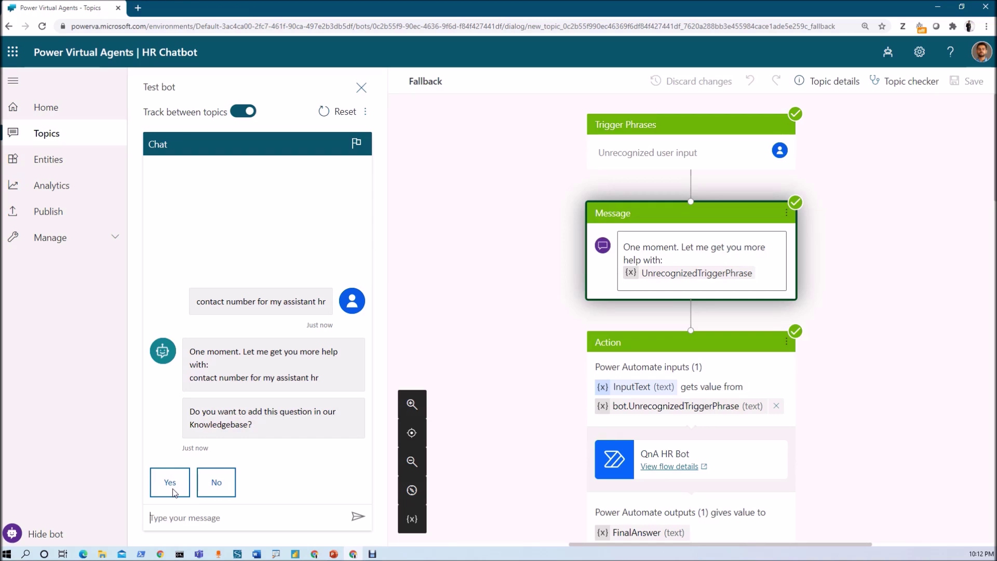
{"action": "left_click", "coordinate": [170, 481]}
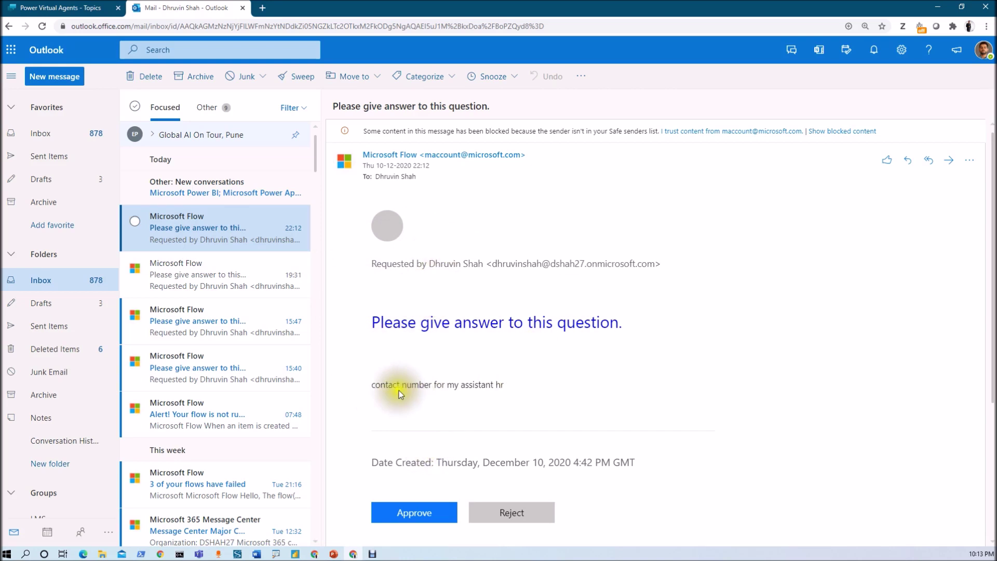
Step: Approve the unanswered-question request in the Outlook approval email
{"action": "scroll", "coordinate": [484, 395], "scroll_direction": "down", "scroll_amount": 4}
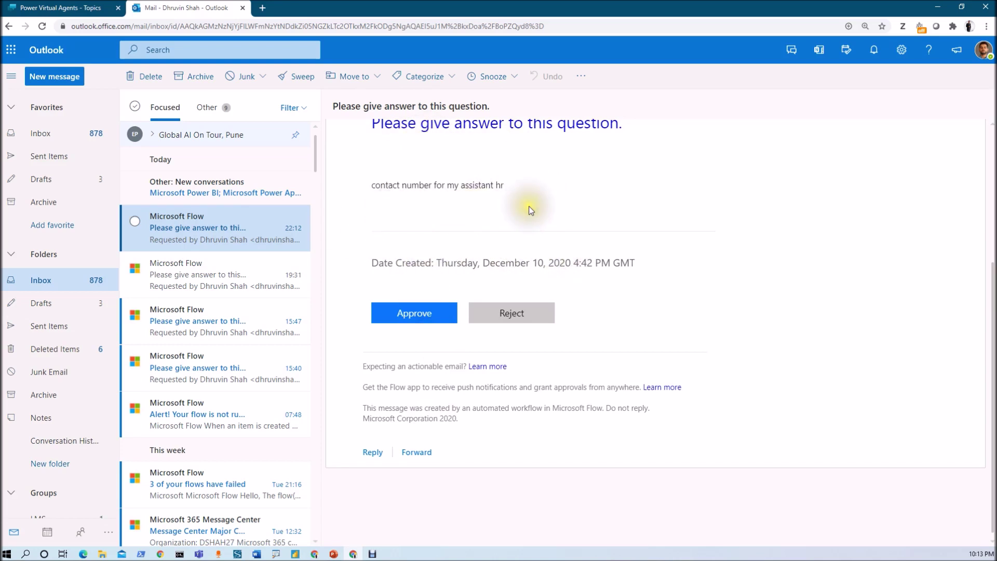
{"action": "left_click", "coordinate": [413, 313]}
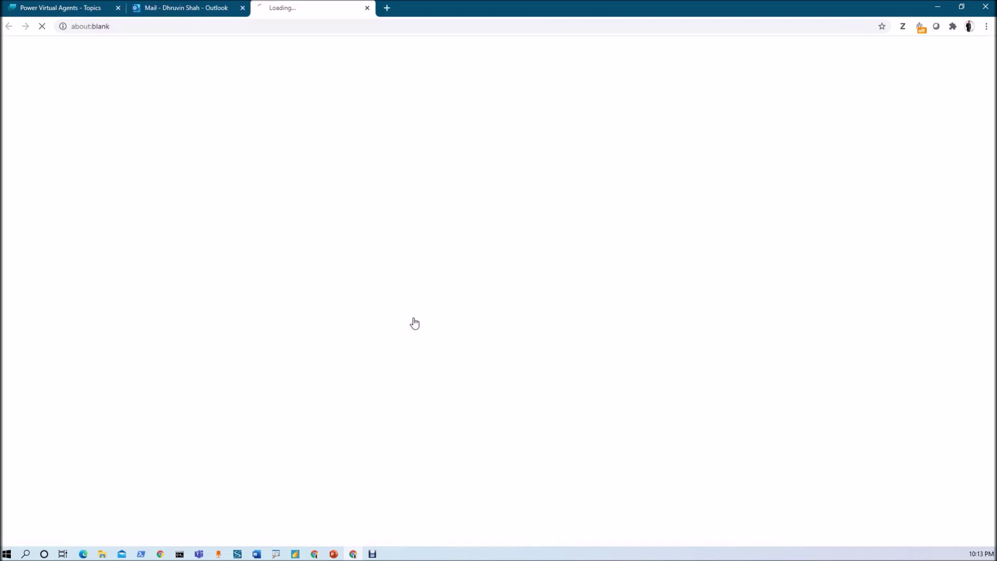
Step: Enter the assistant HR contact number as the approval comment and confirm the approval
{"action": "left_click", "coordinate": [852, 332]}
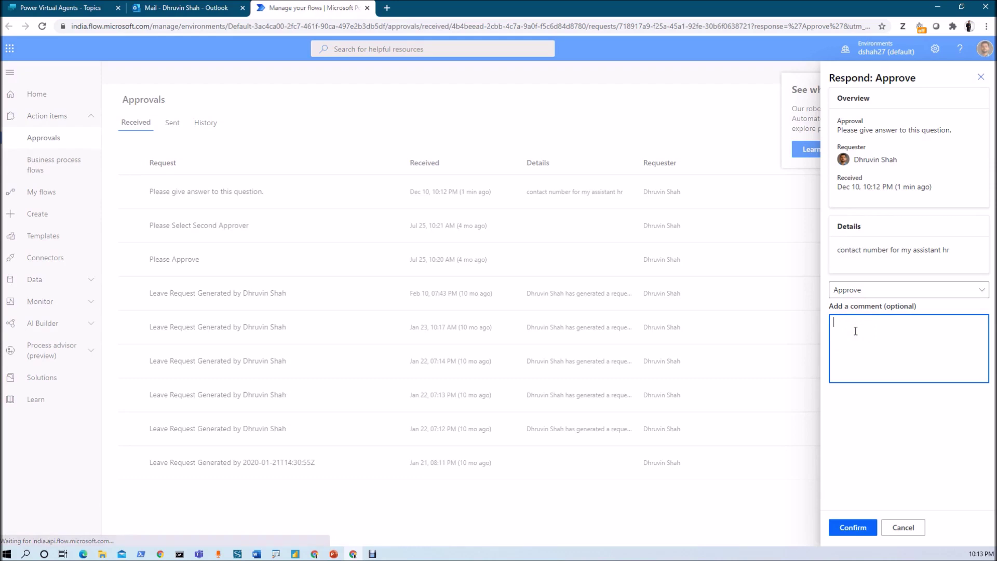
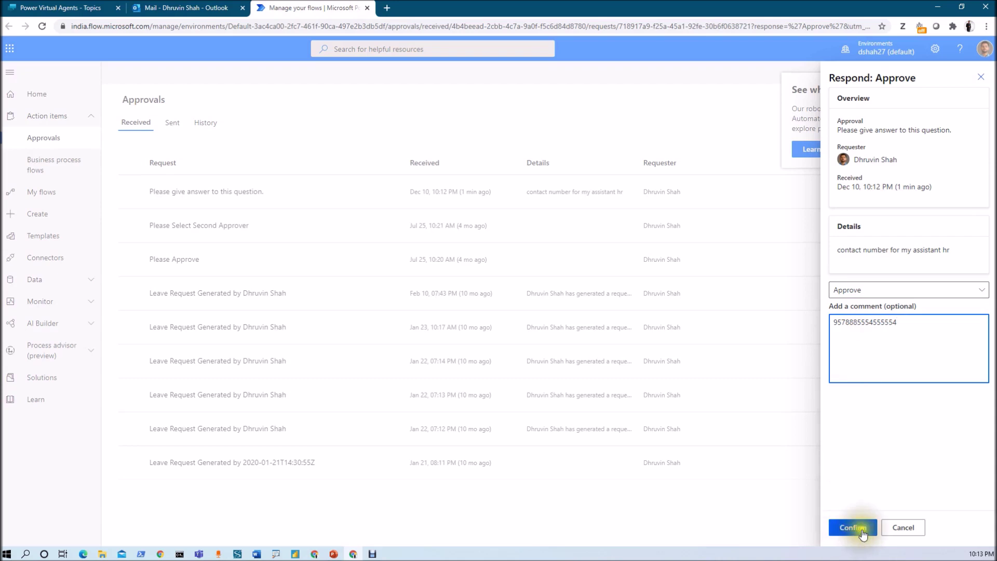
{"action": "left_click", "coordinate": [853, 527]}
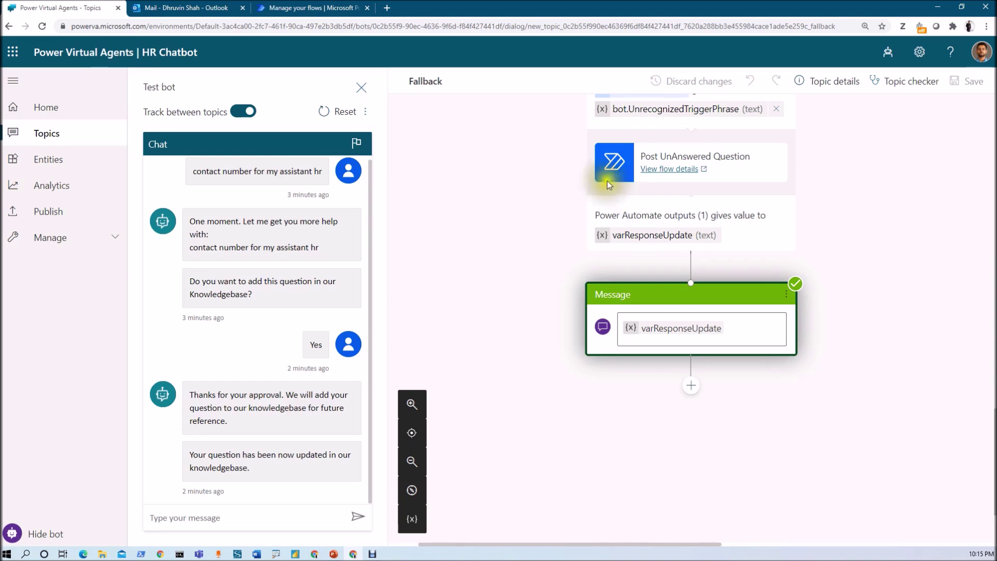
Step: Return to the HR Chatbot home page and show the list of bots
{"action": "left_click", "coordinate": [111, 107]}
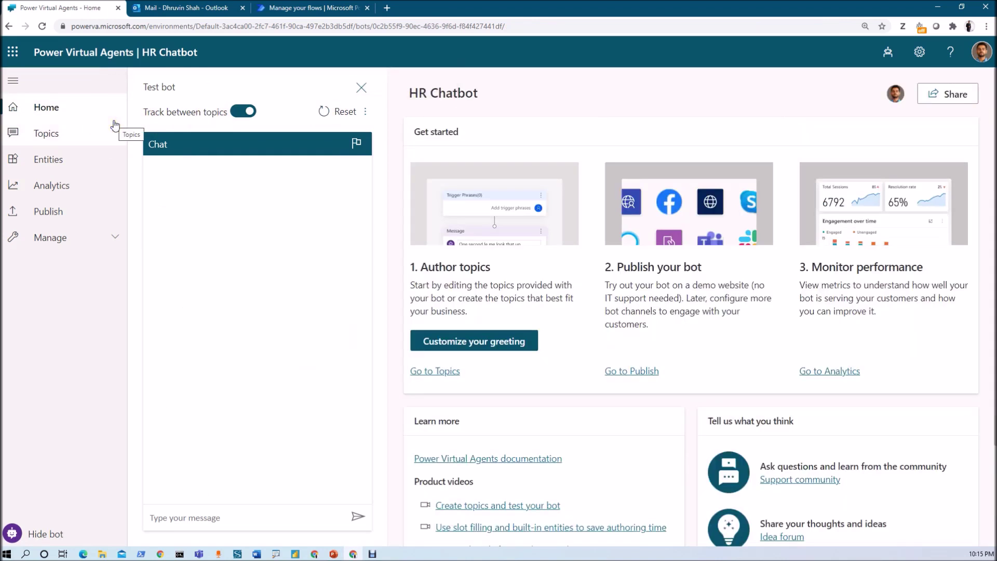
{"action": "left_click", "coordinate": [886, 51]}
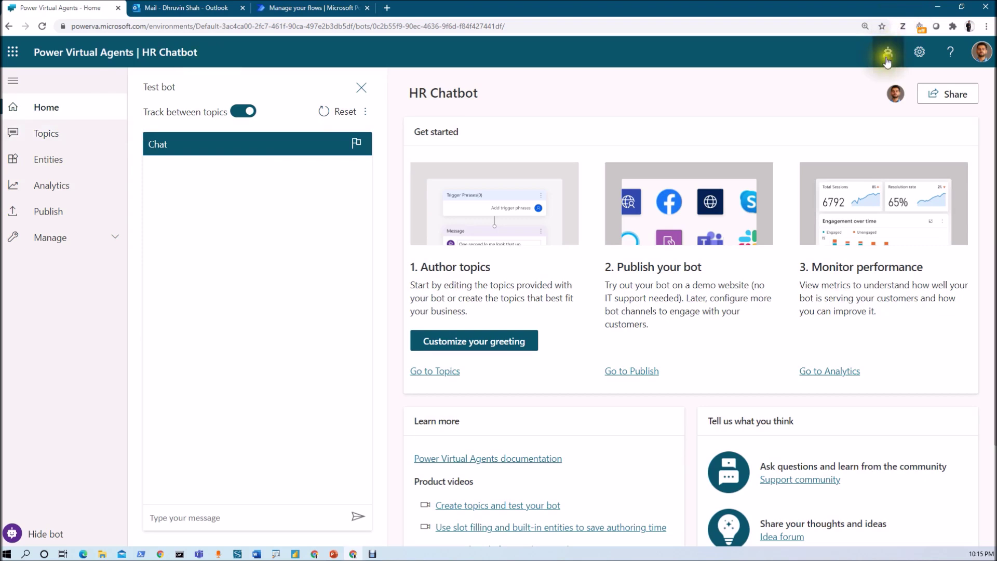
Step: Start a new bot and name it HR QnA FAQs
{"action": "left_click", "coordinate": [883, 63]}
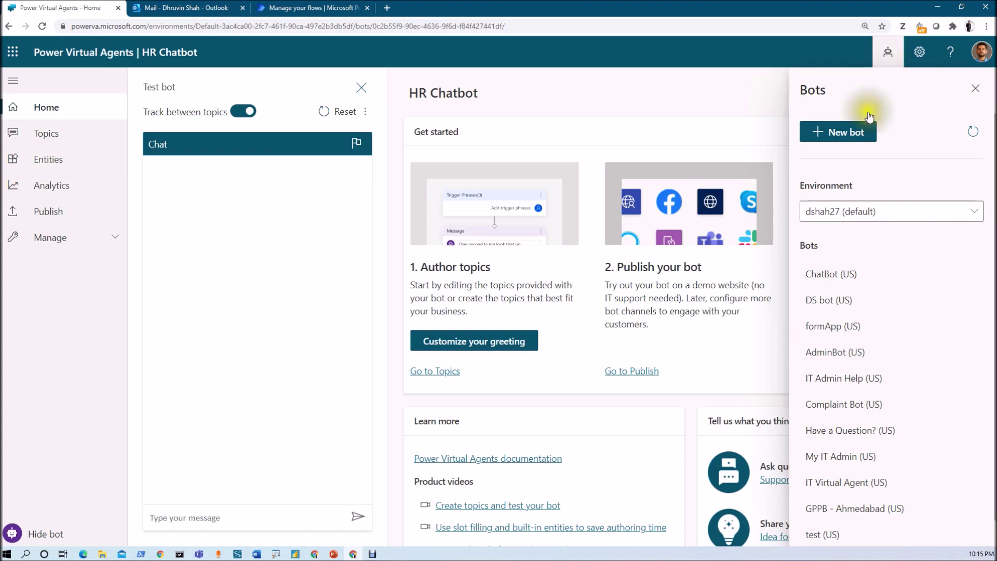
{"action": "left_click", "coordinate": [853, 139]}
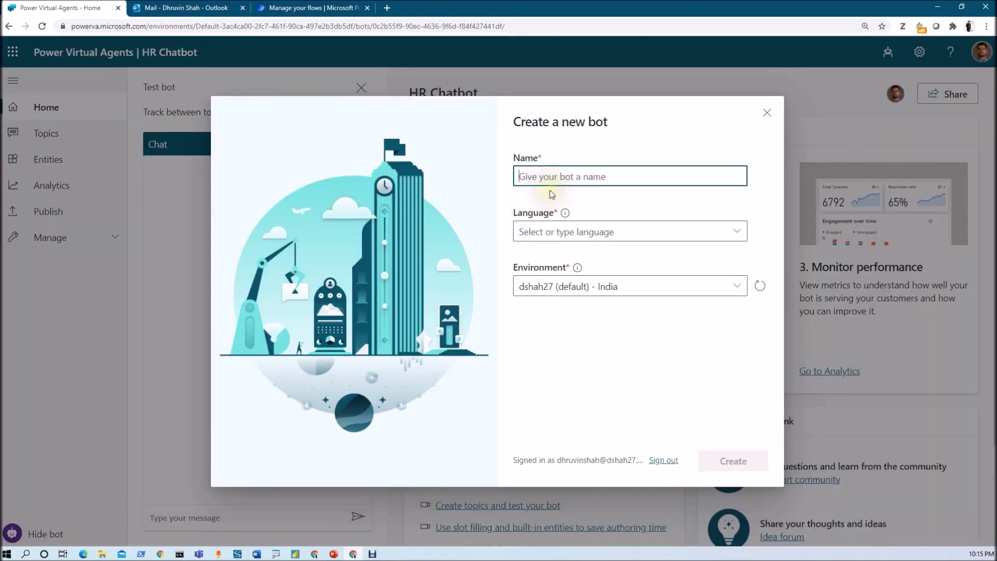
{"action": "type", "text": "HR QnA FAQs -Dhruvin"}
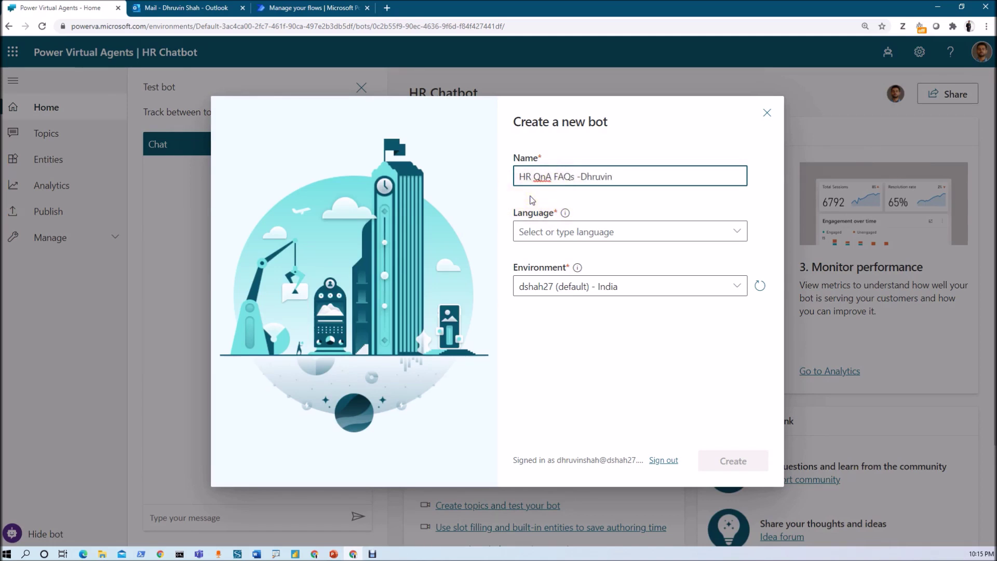
Step: Choose English (US) as language, keep the default environment, and create the bot
{"action": "left_click", "coordinate": [547, 234]}
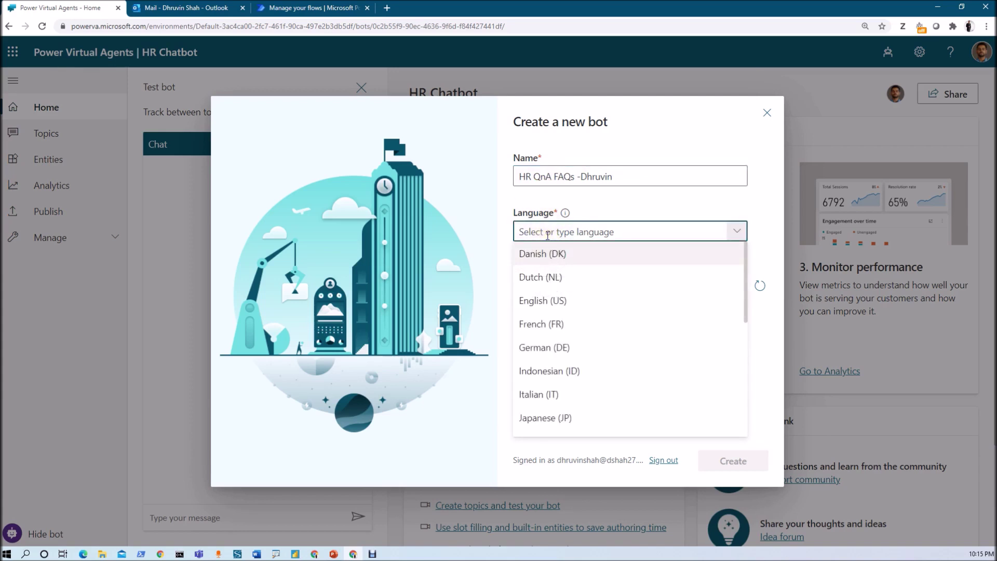
{"action": "scroll", "coordinate": [562, 309], "scroll_direction": "down", "scroll_amount": 1}
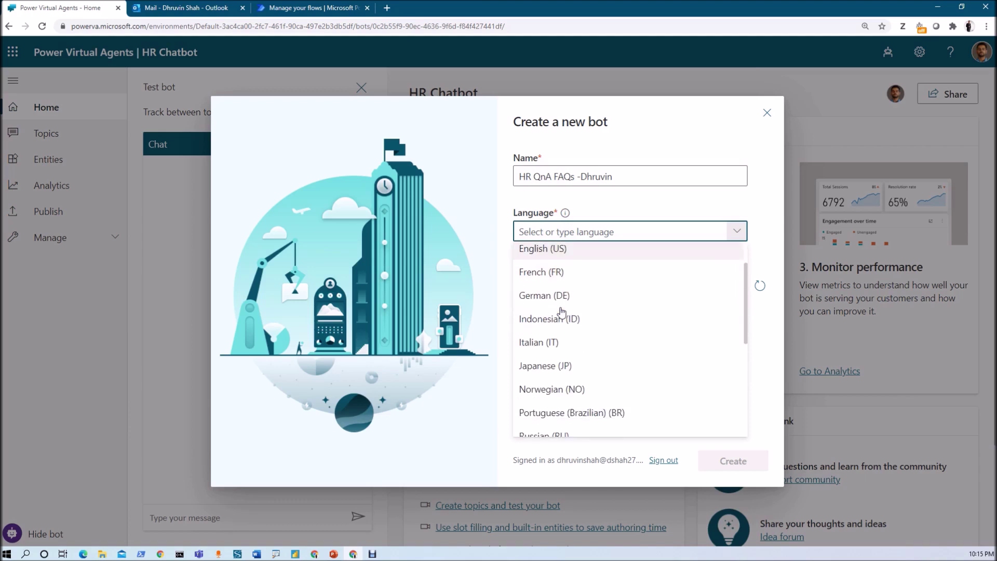
{"action": "scroll", "coordinate": [558, 315], "scroll_direction": "up", "scroll_amount": 1}
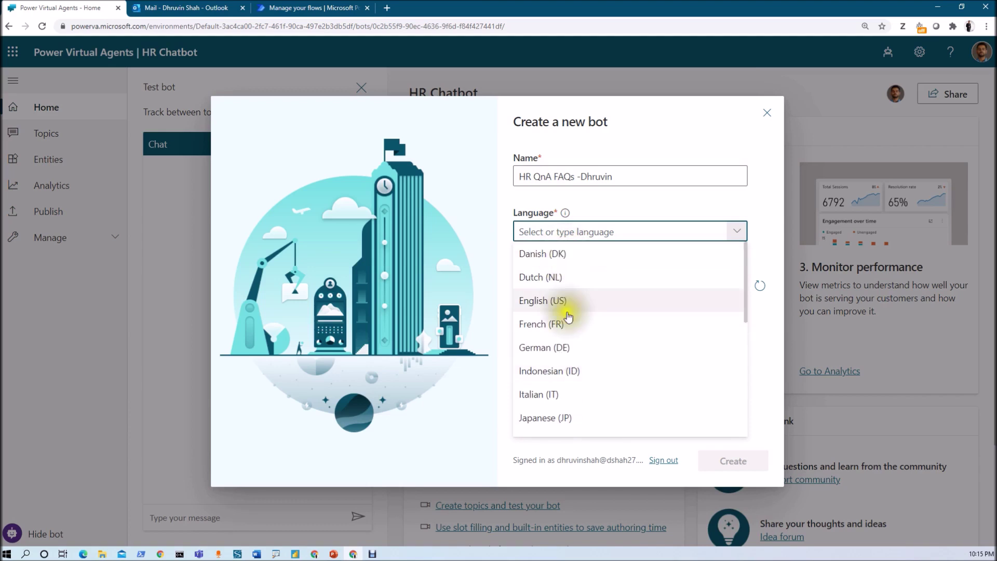
{"action": "scroll", "coordinate": [572, 353], "scroll_direction": "down", "scroll_amount": 5}
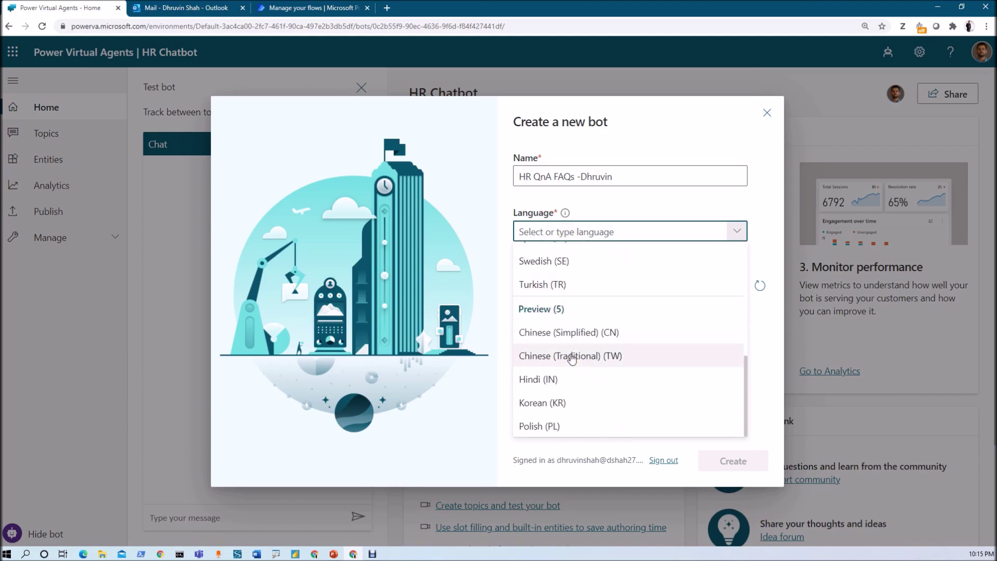
{"action": "scroll", "coordinate": [571, 358], "scroll_direction": "up", "scroll_amount": 5}
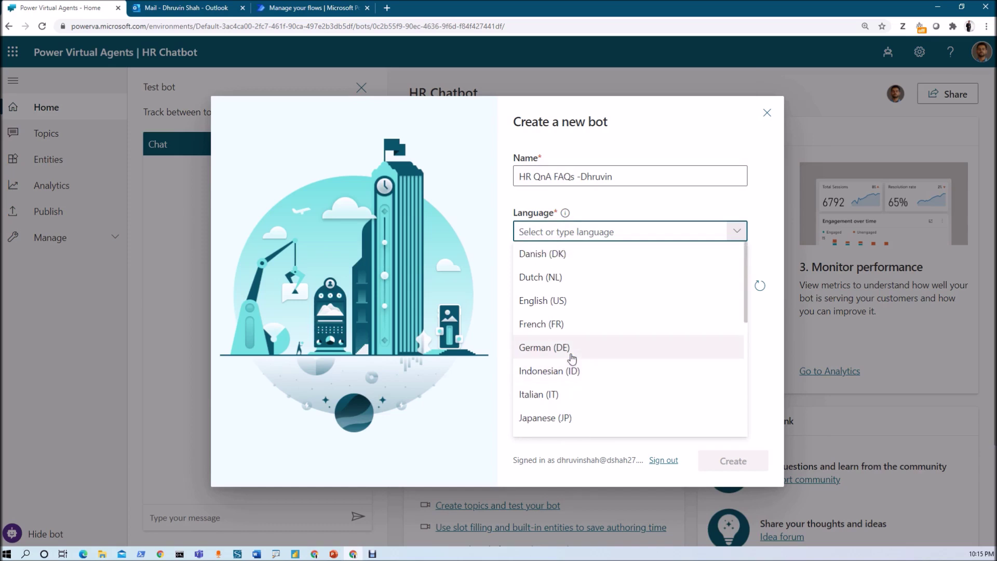
{"action": "left_click", "coordinate": [571, 303]}
{"action": "mouse_move", "coordinate": [573, 275]}
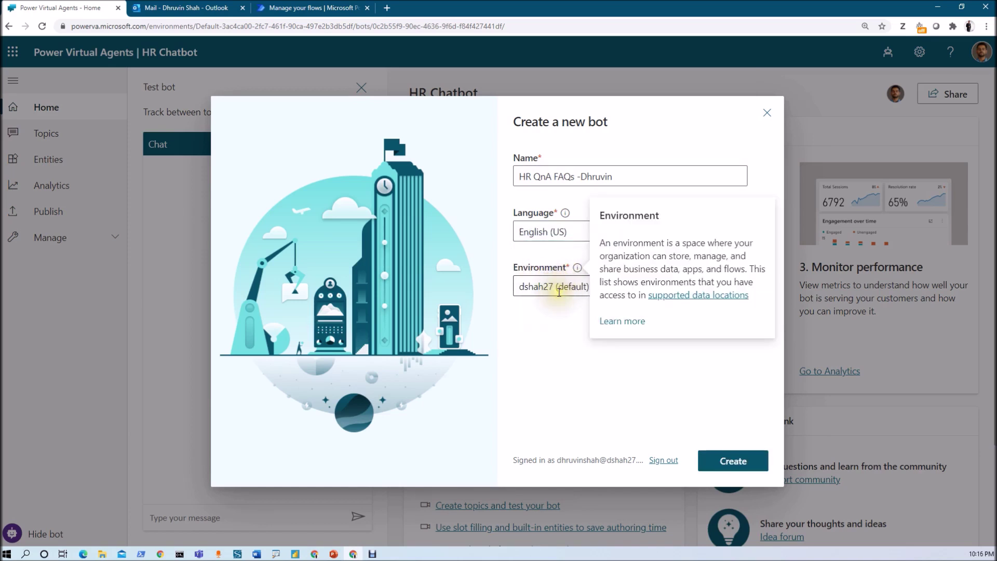
{"action": "left_click", "coordinate": [558, 293]}
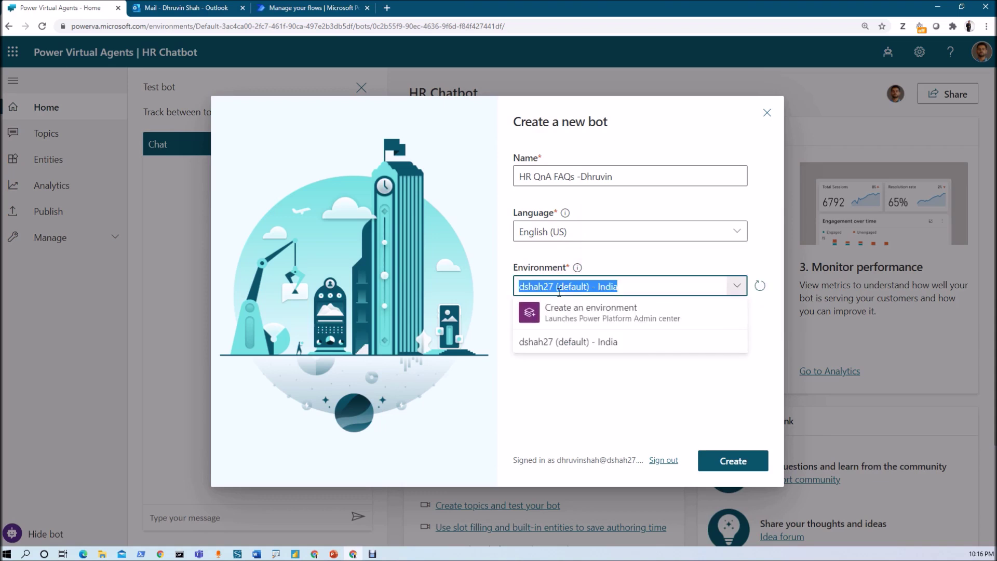
{"action": "left_click", "coordinate": [577, 267]}
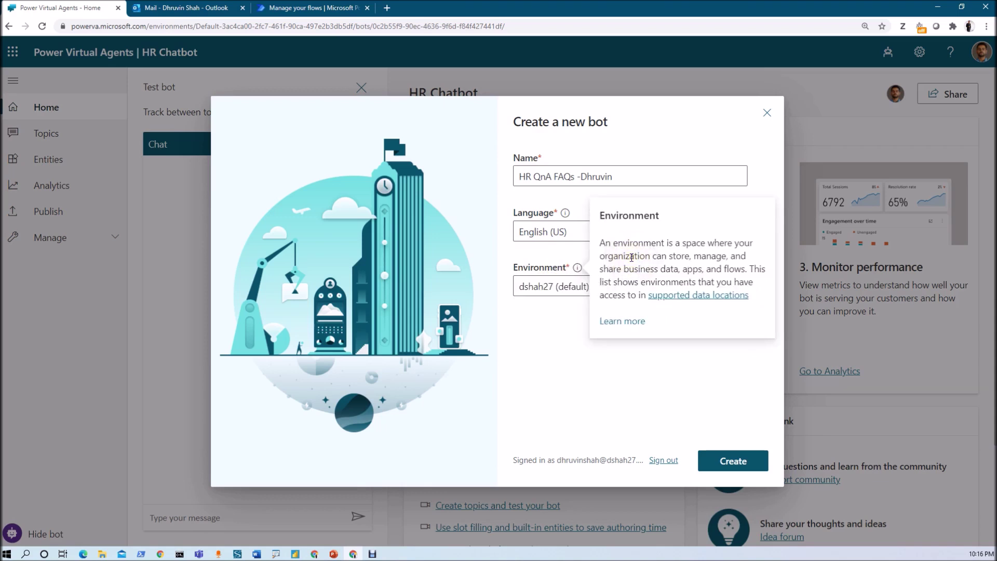
{"action": "left_click", "coordinate": [722, 462]}
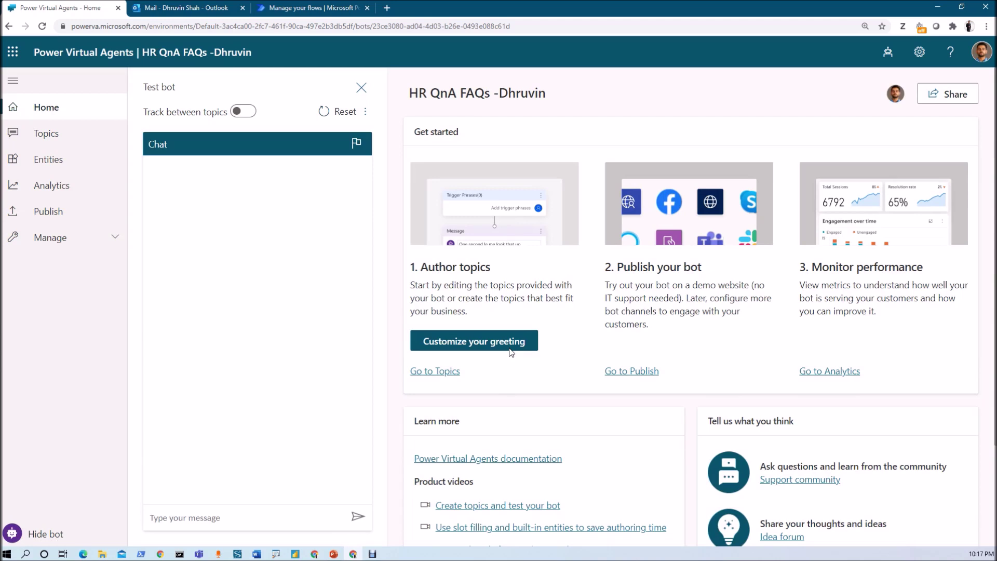
Step: Open the new bot's Topics list
{"action": "left_click", "coordinate": [435, 371]}
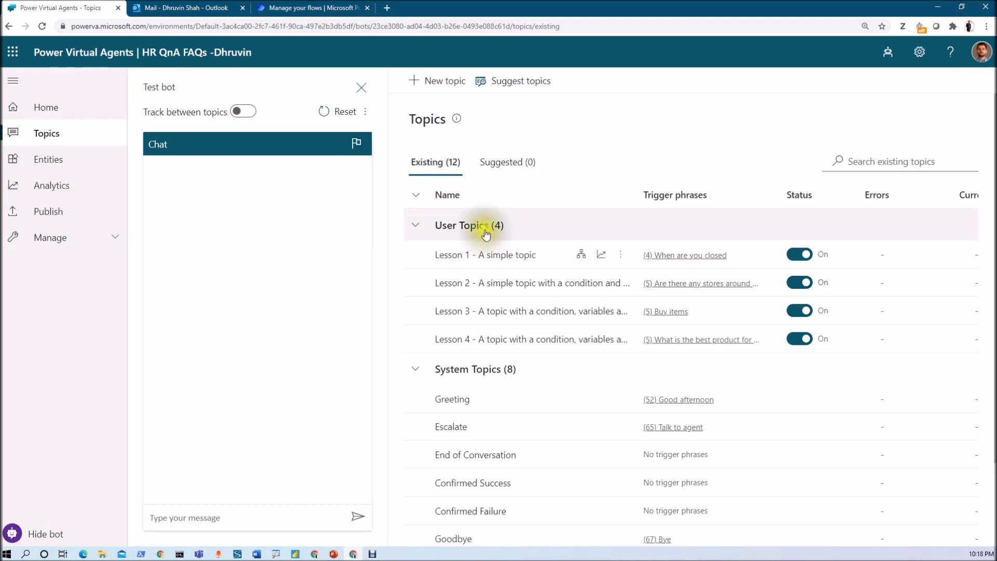
Step: Open the Greeting system topic on its authoring canvas
{"action": "left_click", "coordinate": [458, 401]}
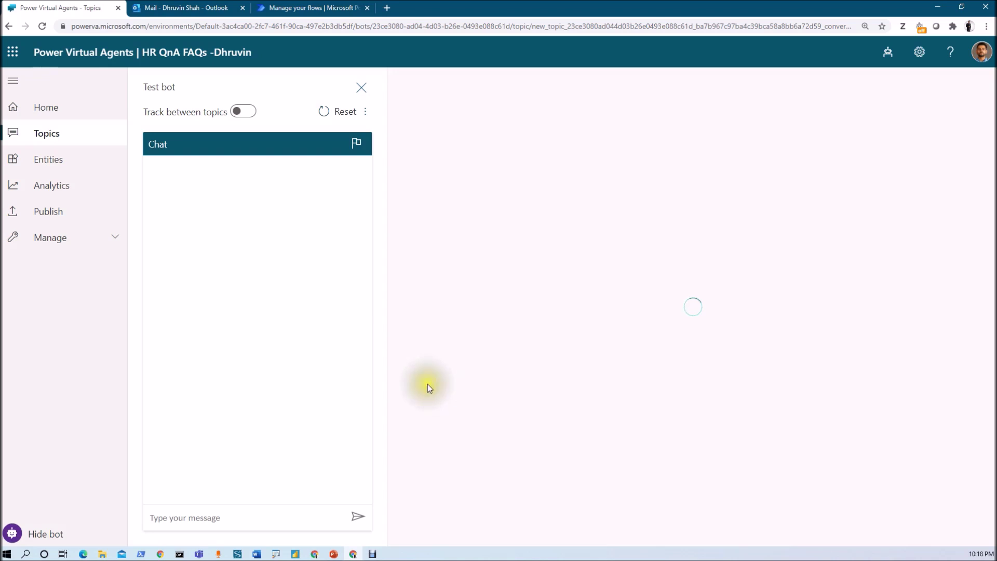
{"action": "scroll", "coordinate": [626, 380], "scroll_direction": "down", "scroll_amount": 15}
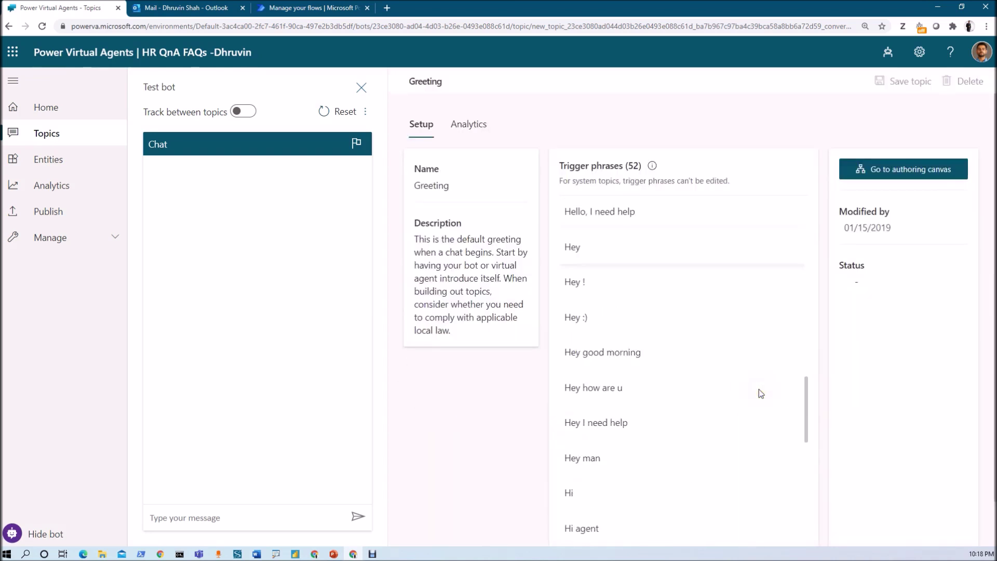
{"action": "scroll", "coordinate": [759, 389], "scroll_direction": "down", "scroll_amount": 2}
{"action": "left_click", "coordinate": [900, 176]}
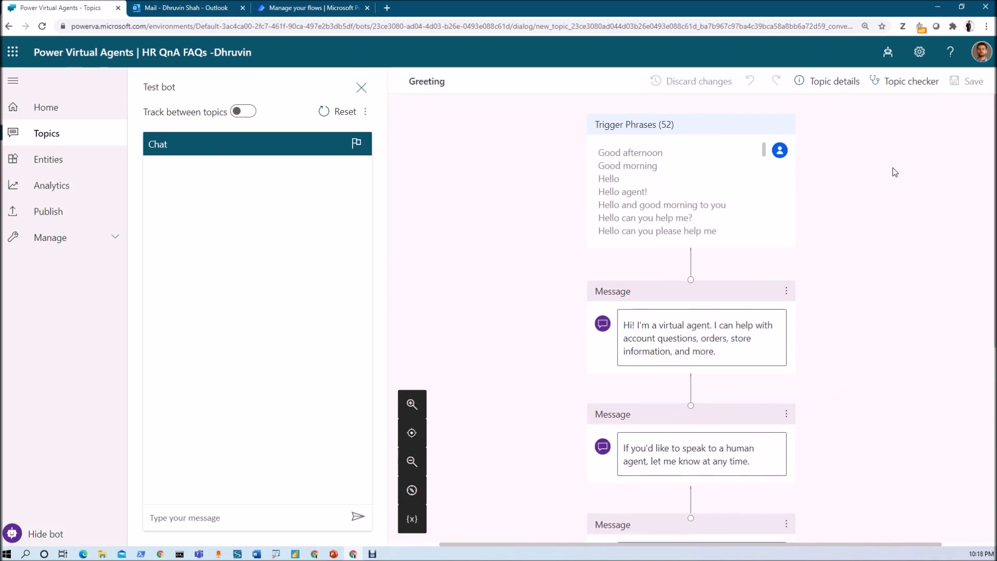
Step: Reword the first Greeting message as a virtual assistant asking 'How may I help you?' and save
{"action": "left_click", "coordinate": [628, 327]}
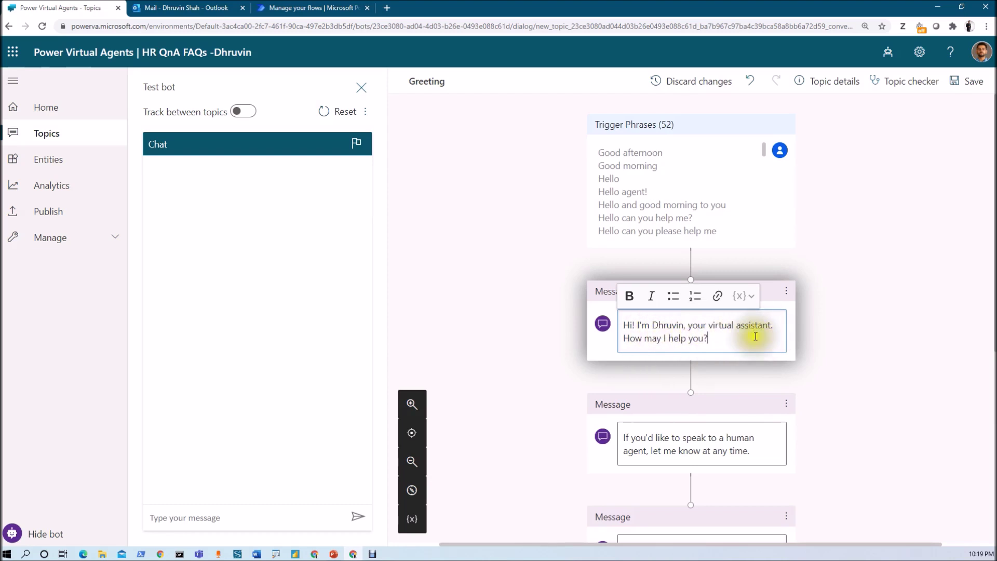
{"action": "scroll", "coordinate": [668, 434], "scroll_direction": "down", "scroll_amount": 3}
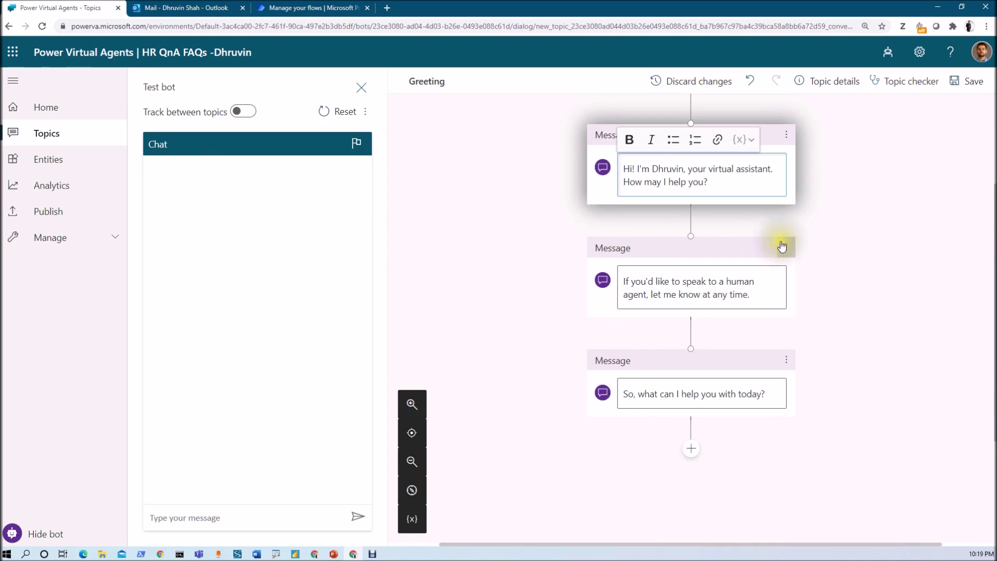
{"action": "left_click", "coordinate": [964, 83]}
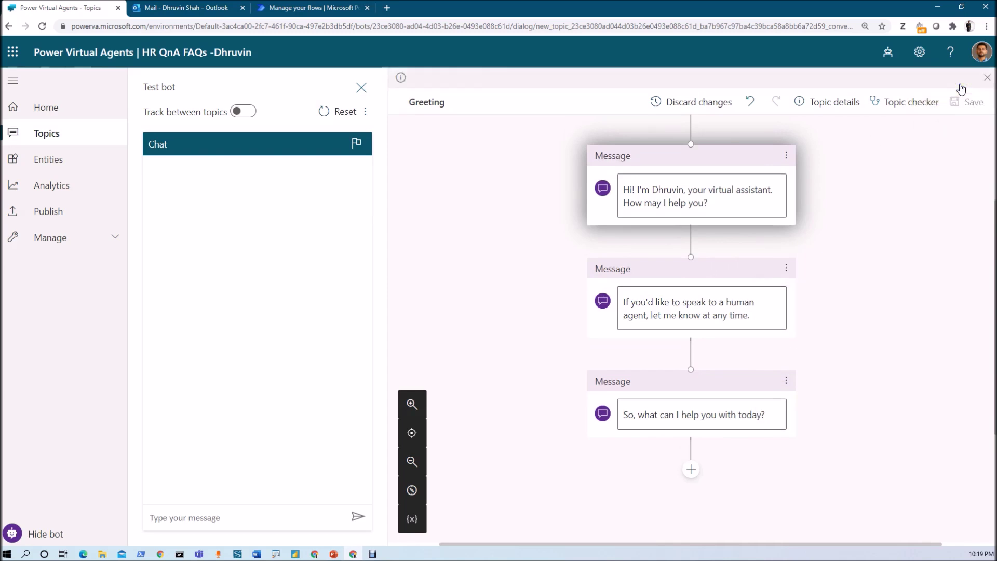
Step: Test the new greeting by sending 'Hi' to the test bot
{"action": "left_click", "coordinate": [237, 516]}
{"action": "type", "text": "Hi"}
{"action": "key", "text": "BackSpace"}
{"action": "key", "text": "BackSpace"}
{"action": "type", "text": "Hi"}
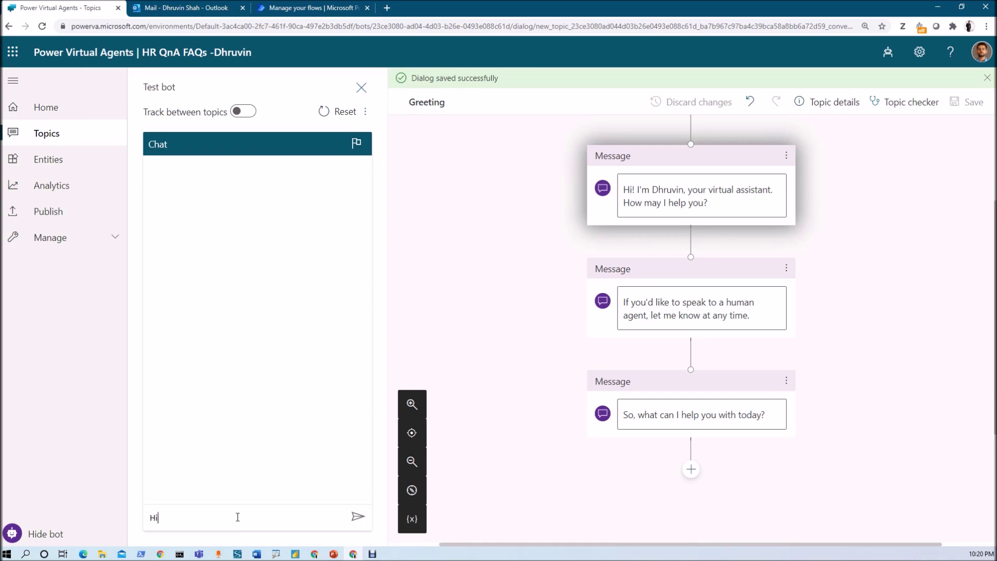
{"action": "key", "text": "Return"}
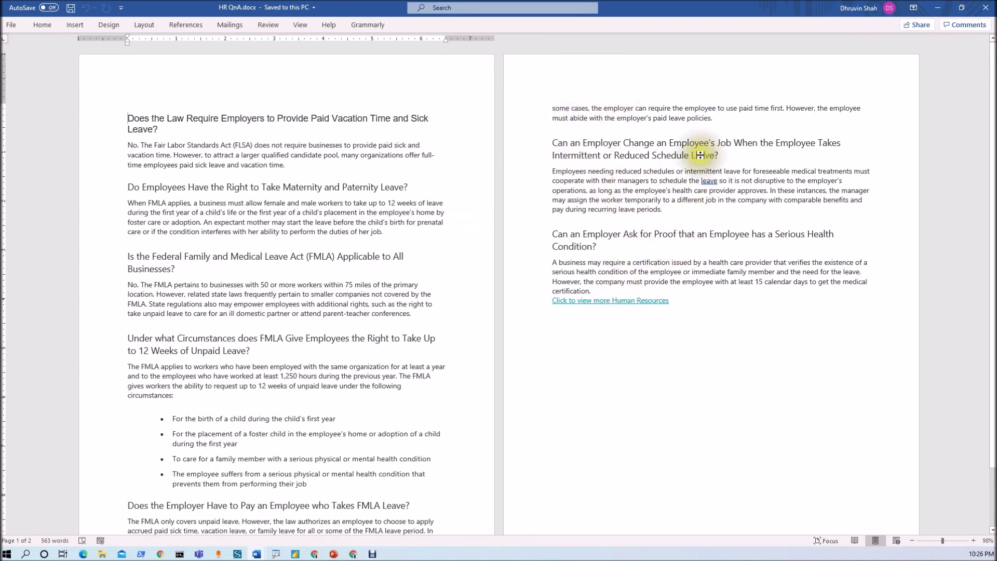
Step: Minimize the HR QnA Word document to get back to the bot's Topics page
{"action": "left_click", "coordinate": [938, 8]}
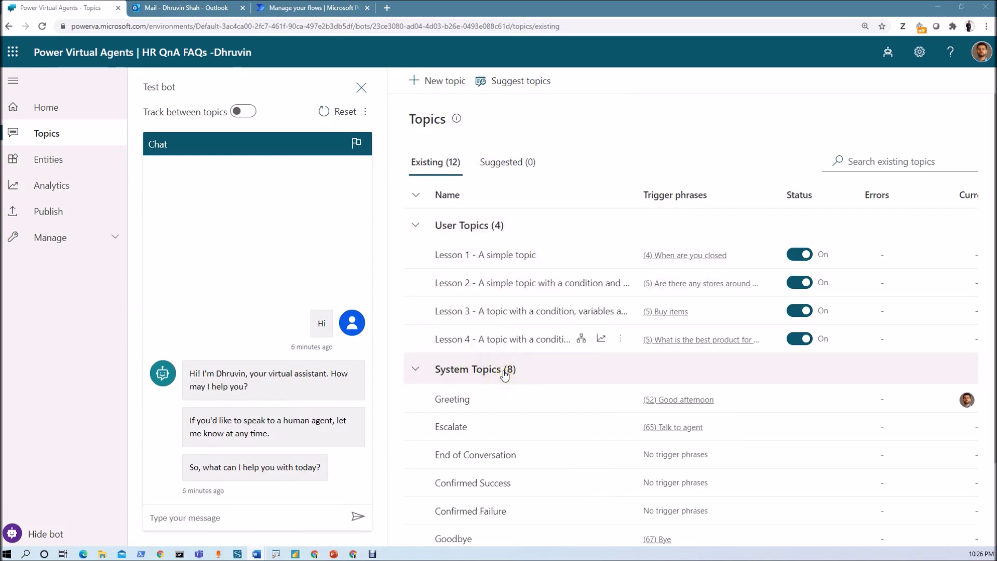
Step: Start a new topic for the HR QnA FAQs bot and focus its trigger phrase field
{"action": "left_click", "coordinate": [451, 82]}
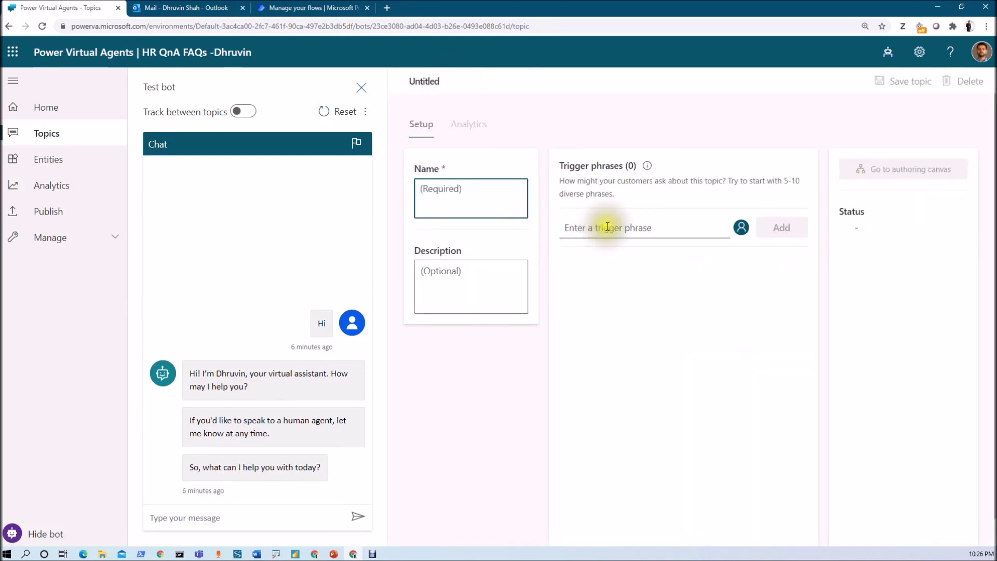
{"action": "left_click", "coordinate": [607, 229]}
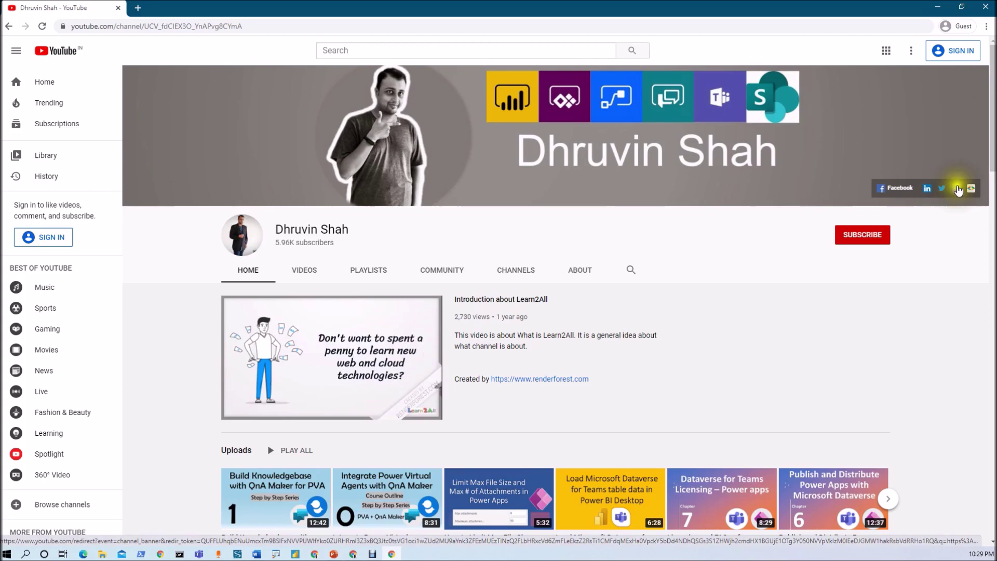
Step: Open the Power Platform Show podcast and the Learn2ALL daily-updates form in new tabs, returning to YouTube
{"action": "left_click", "coordinate": [957, 189]}
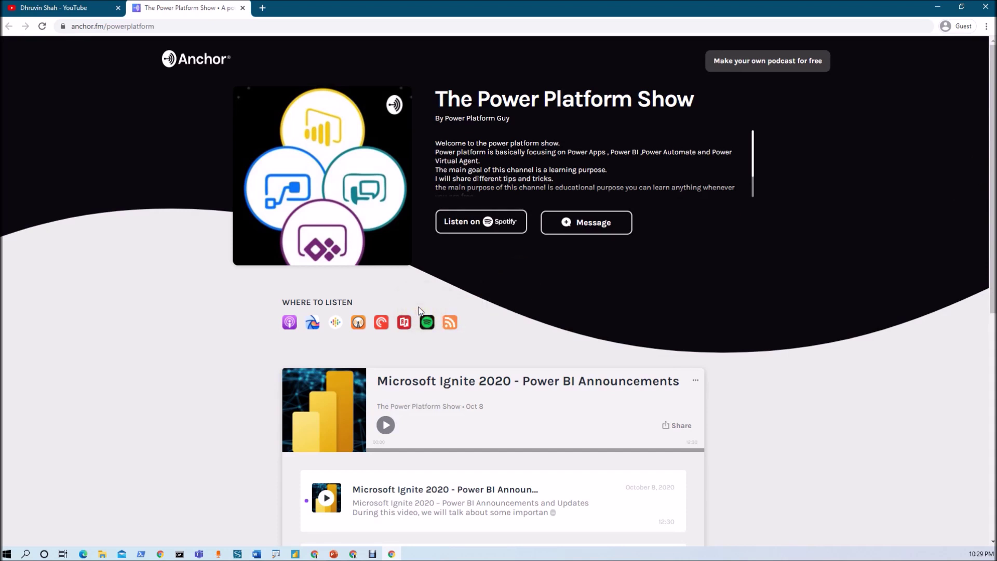
{"action": "left_click", "coordinate": [52, 8]}
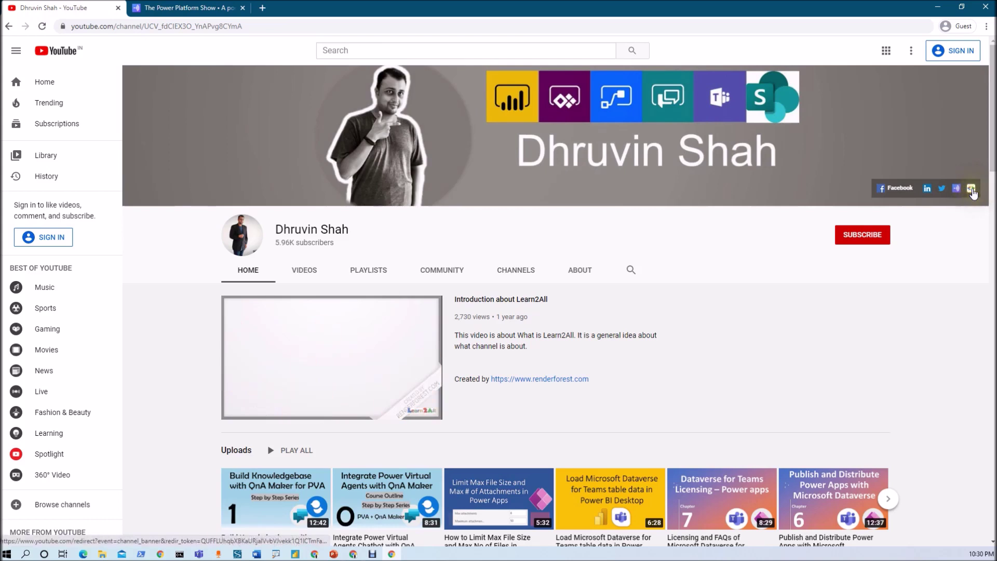
{"action": "left_click", "coordinate": [973, 192]}
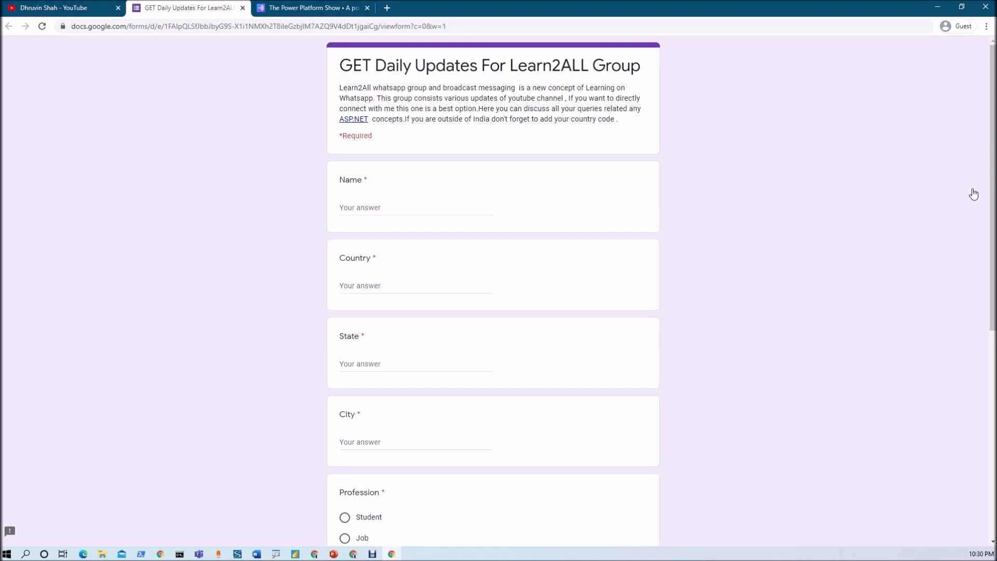
{"action": "key", "text": "ctrl+shift+Tab"}
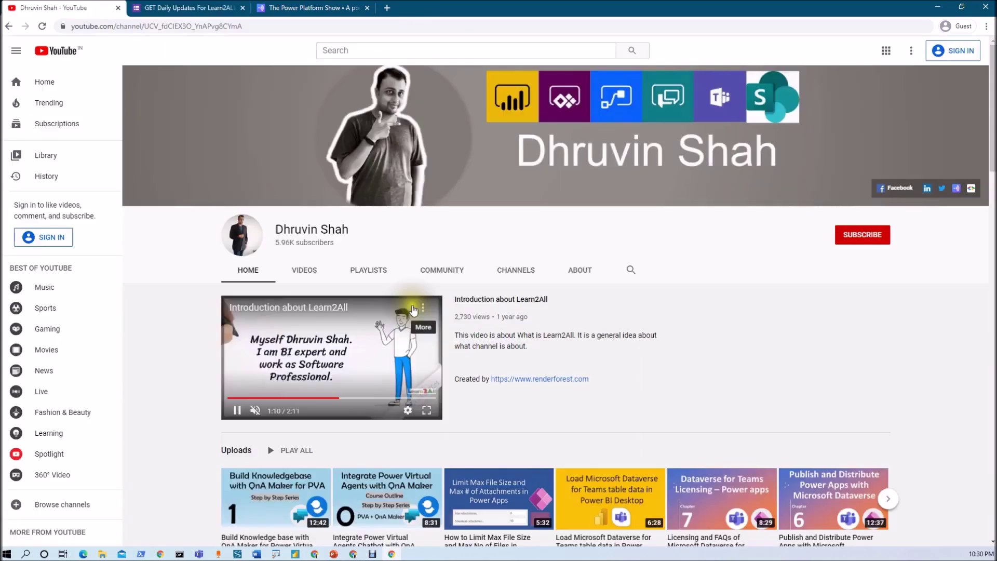